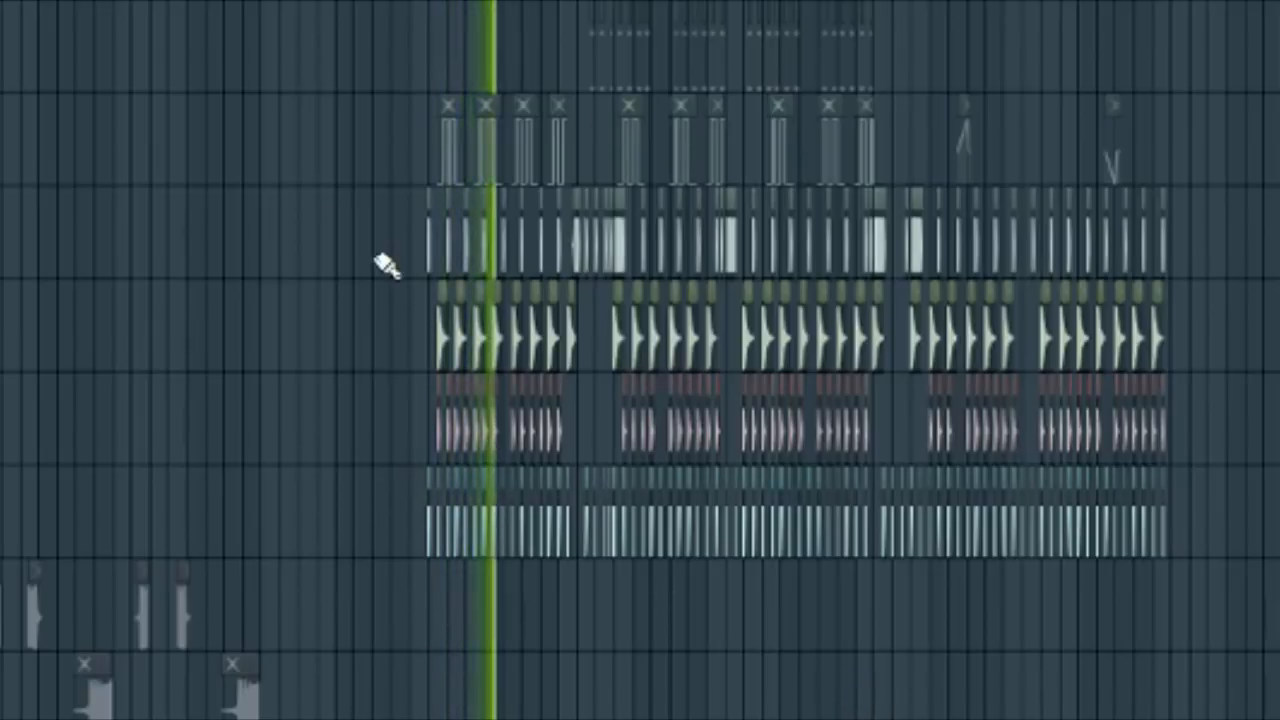
- Stop the drum playback, check the impact section from bar 41, and move the song position to bar 29
key(space)
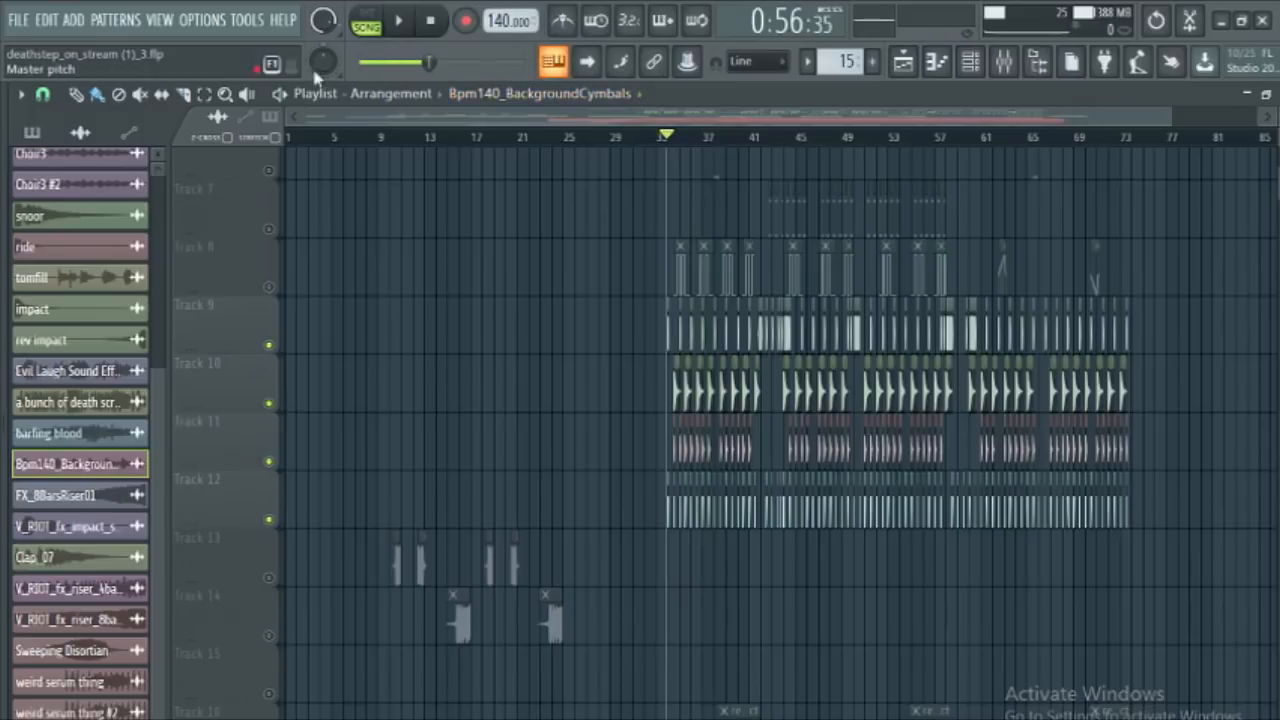
drag(305, 117, 610, 117)
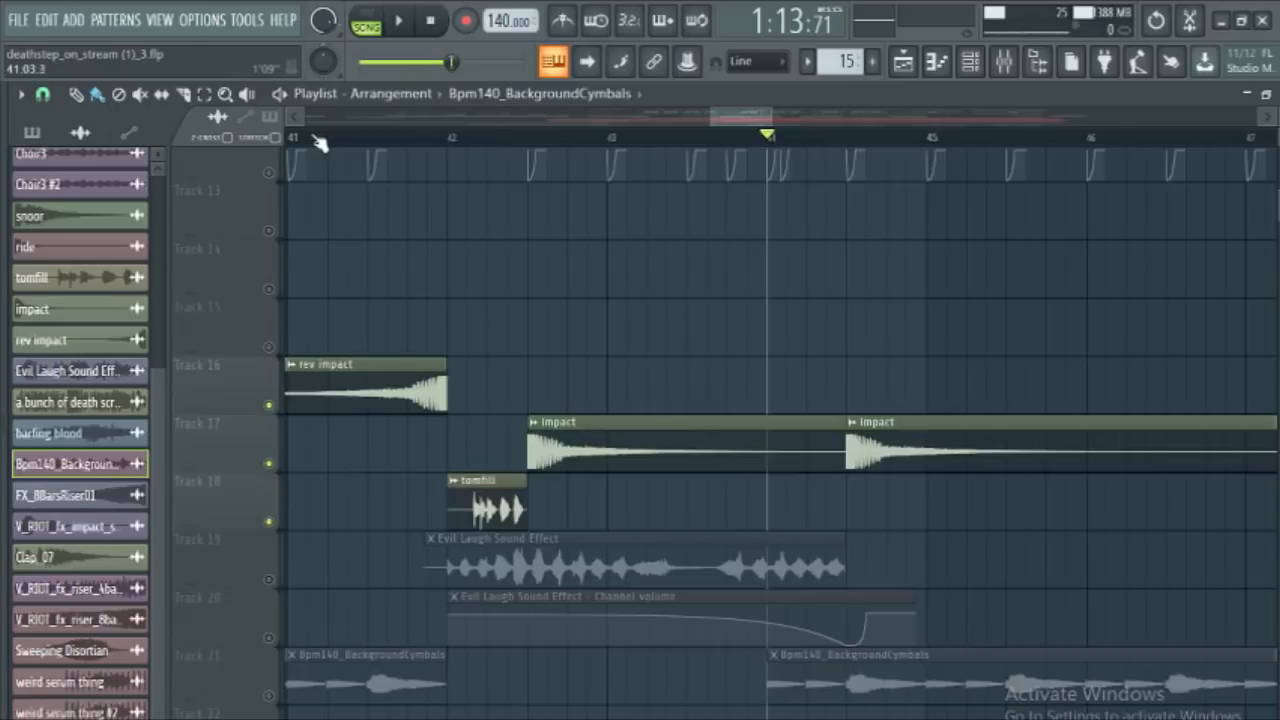
click(303, 140)
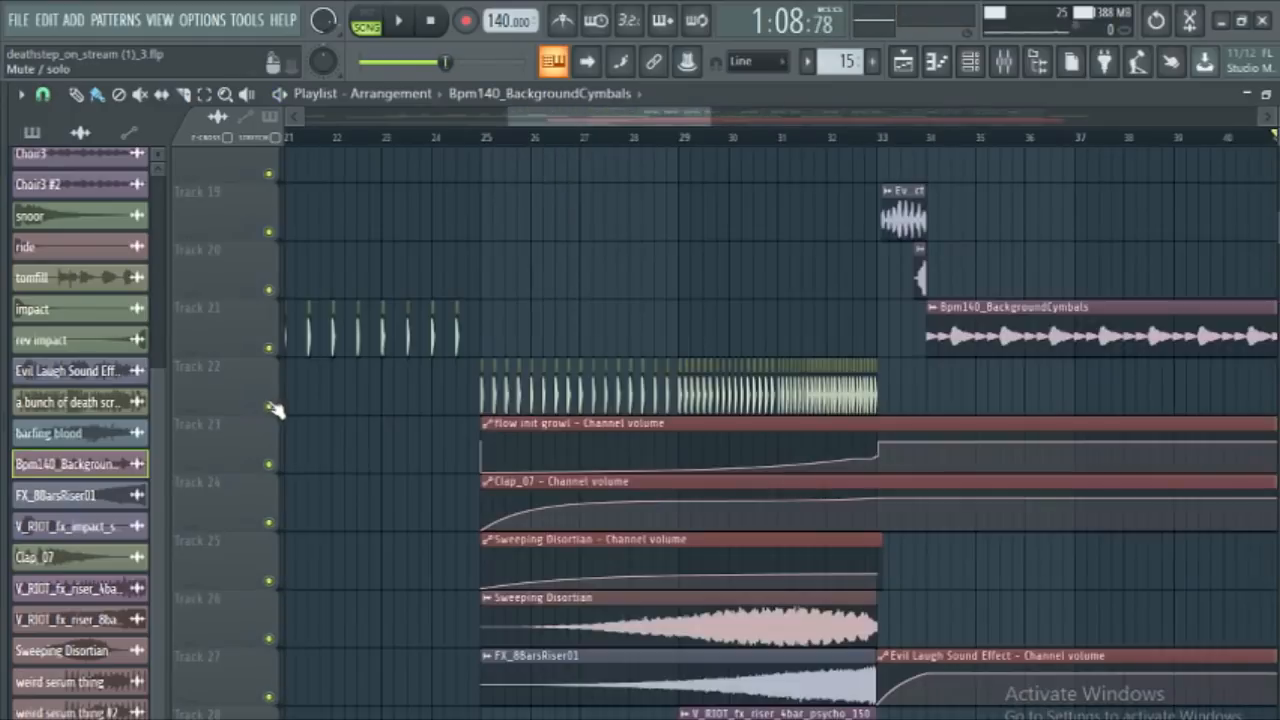
click(676, 148)
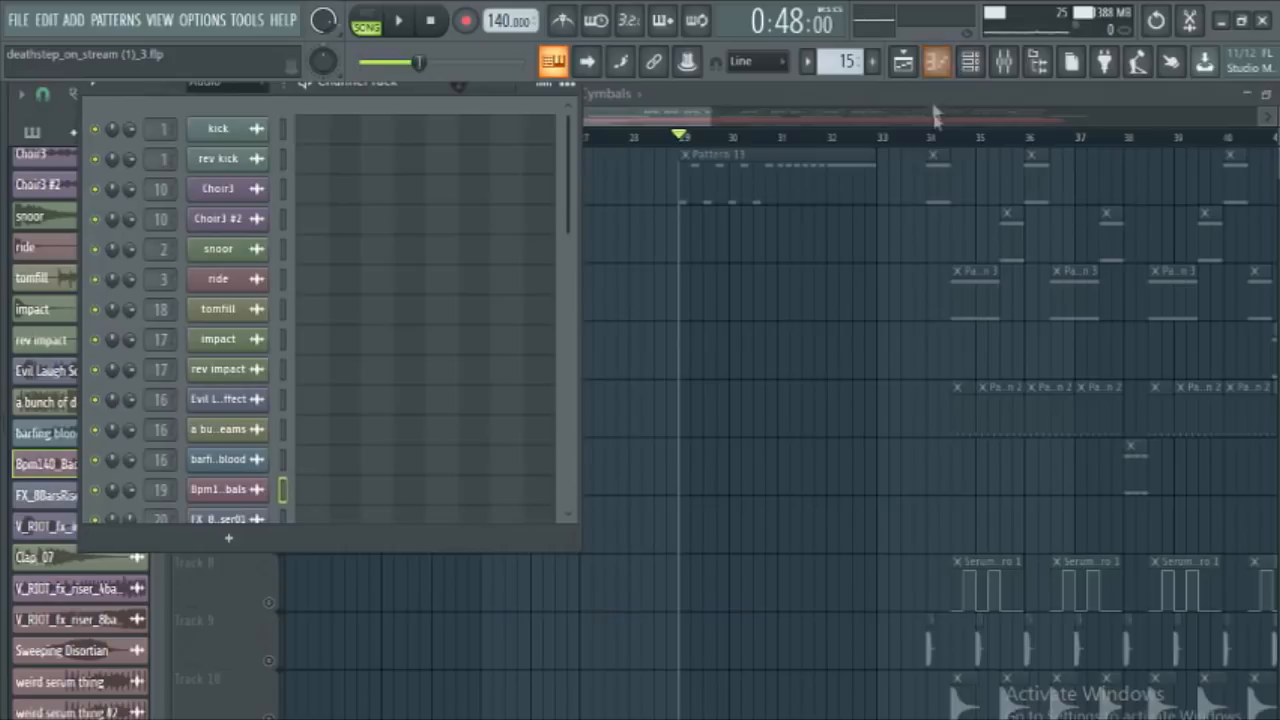
- Open the flow init growl channel's Serum instrument and view its modulation matrix and oscillator settings
drag(848, 62, 848, 79)
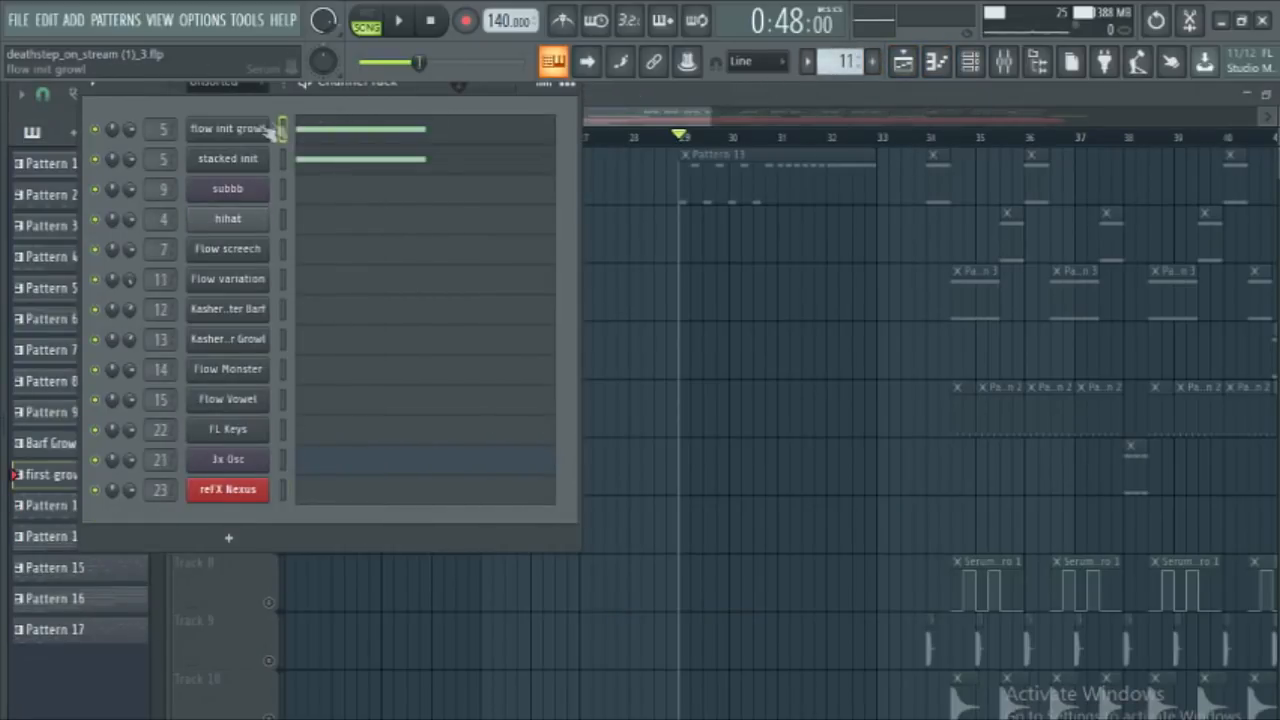
click(228, 128)
click(628, 152)
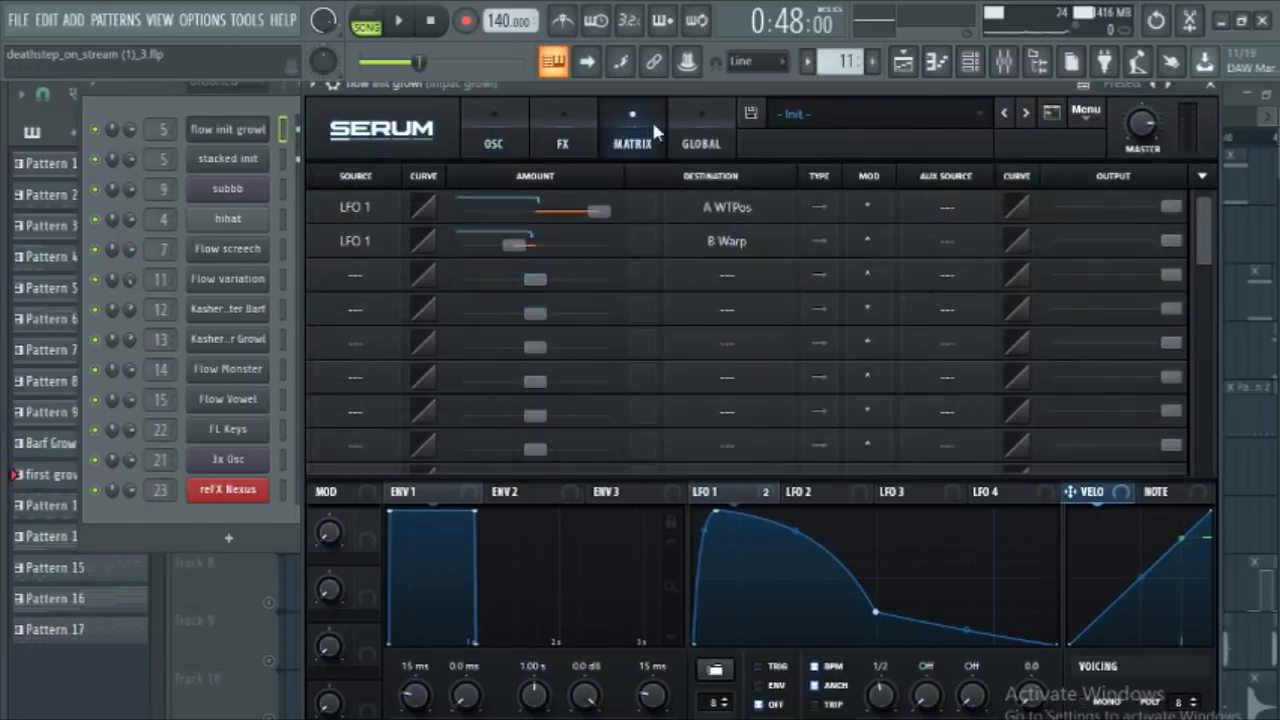
click(518, 143)
drag(655, 84, 695, 80)
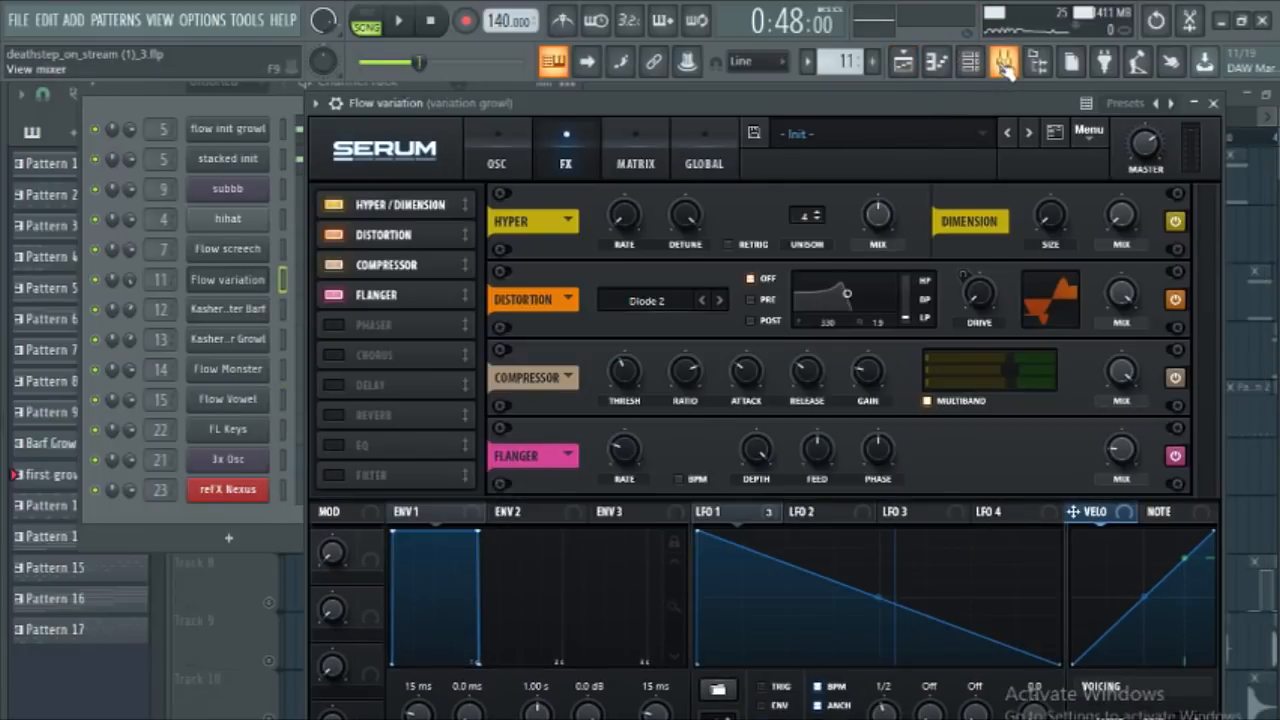
- Open the mixer and select the impac growl track to list its effects
click(1003, 63)
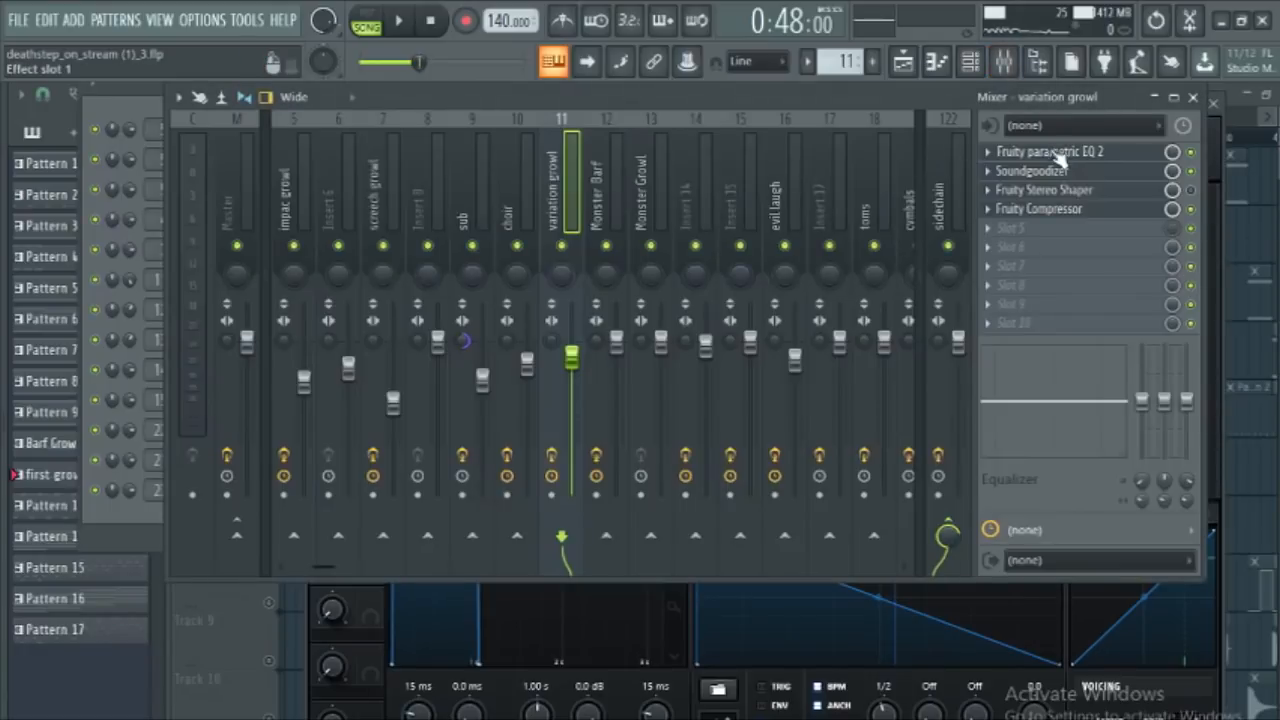
click(518, 172)
click(435, 185)
click(345, 185)
click(293, 178)
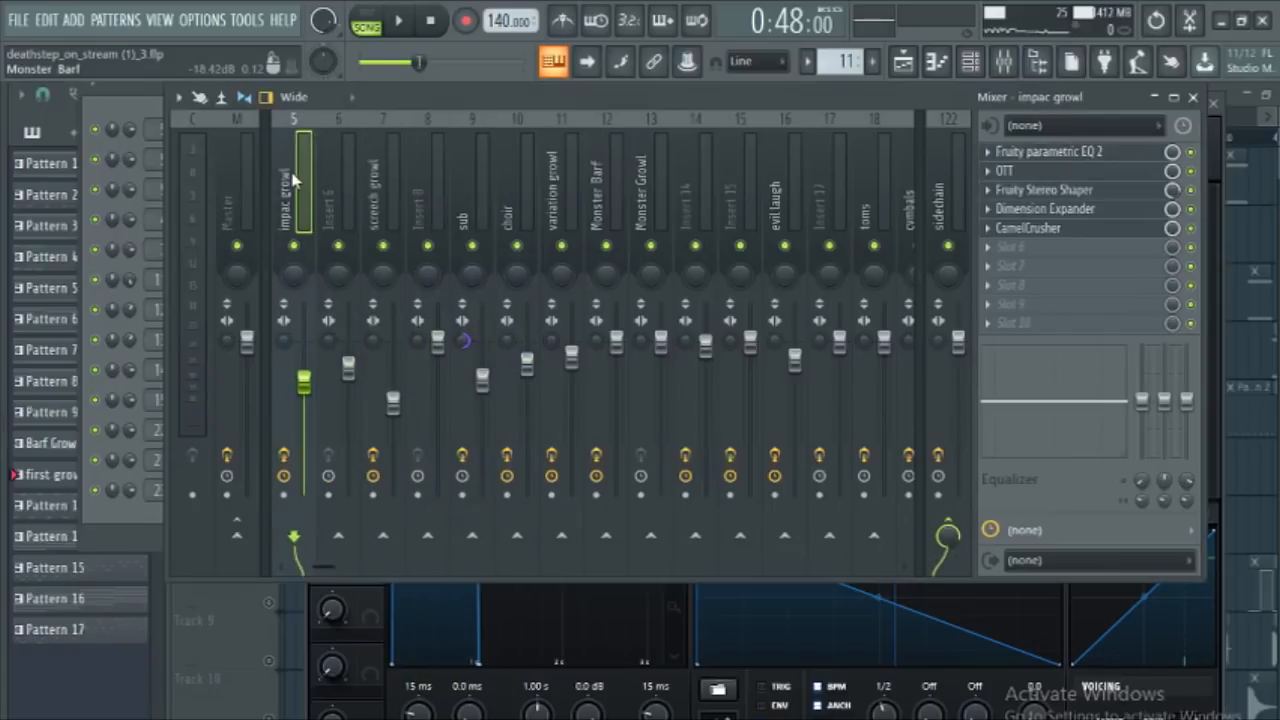
- Examine the impac growl effects: Fruity parametric EQ 2, OTT, Fruity Stereo Shaper, Dimension Expander and CamelCrusher
click(1062, 158)
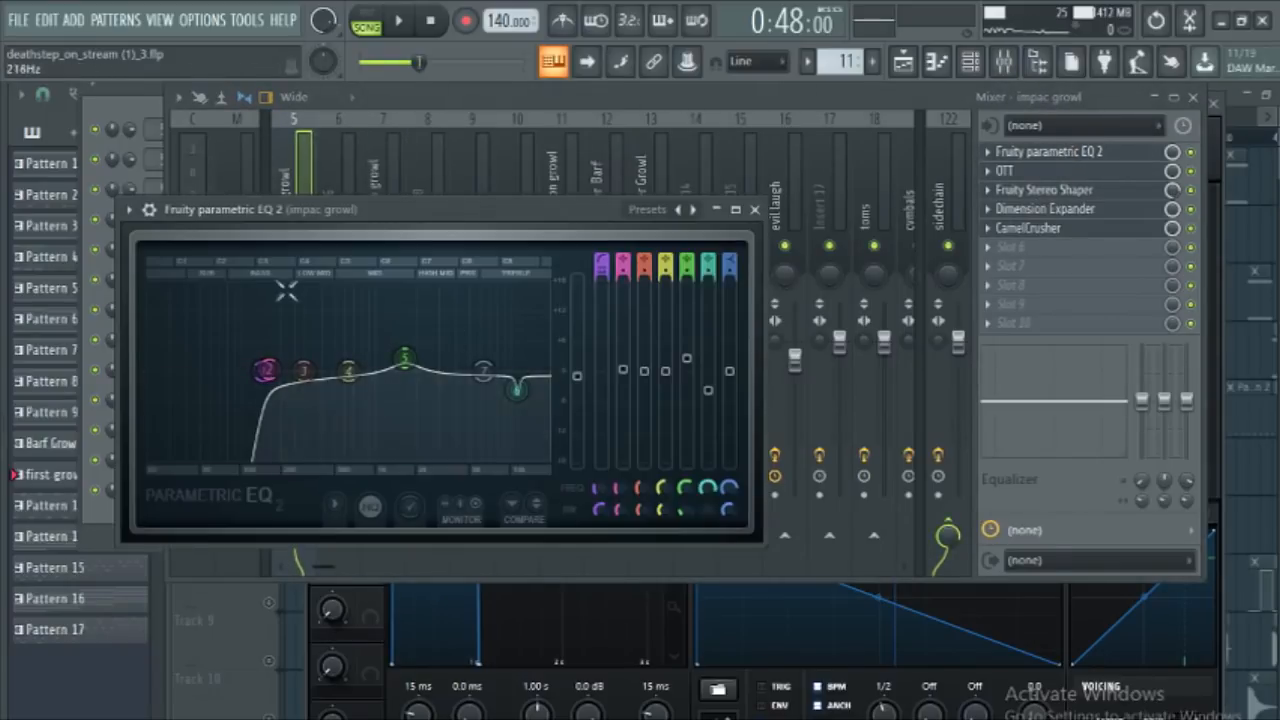
click(1010, 171)
mouse_move(531, 205)
mouse_down()
mouse_move(473, 242)
mouse_move(540, 215)
mouse_up()
click(1043, 190)
drag(587, 253, 857, 262)
click(1045, 209)
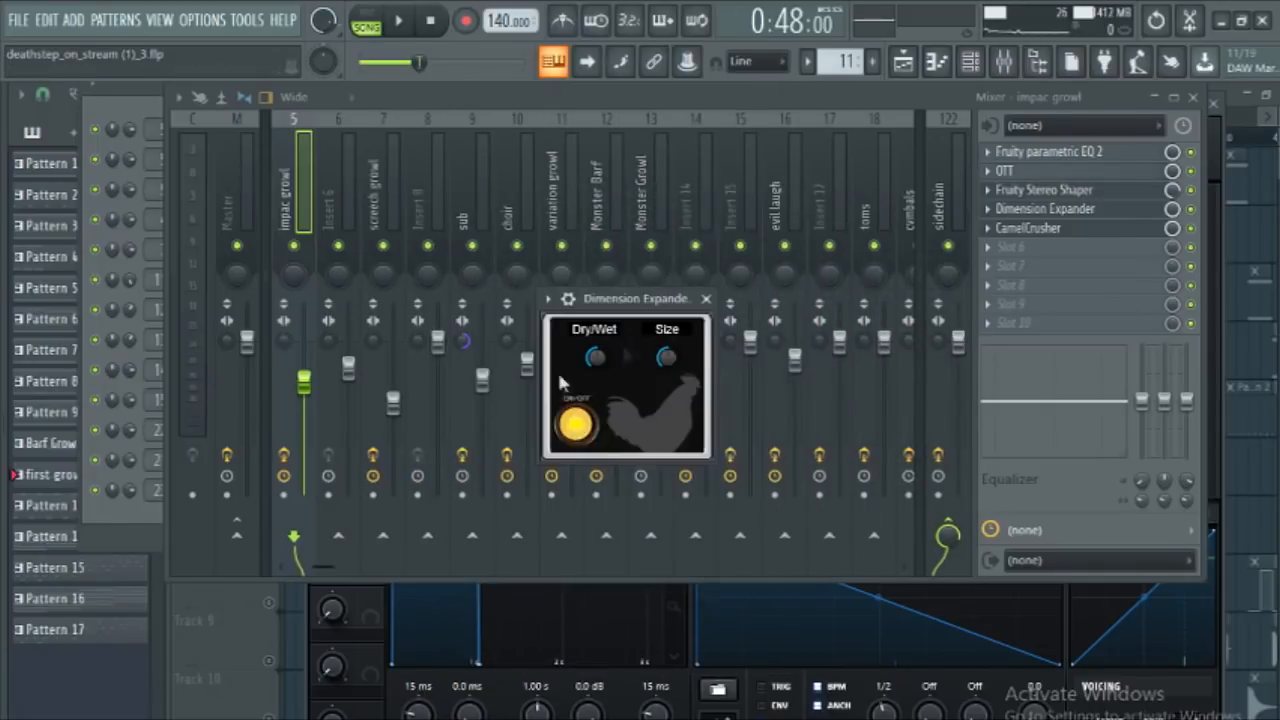
click(1030, 228)
mouse_move(619, 212)
mouse_down()
mouse_move(636, 178)
mouse_move(741, 217)
mouse_move(641, 280)
mouse_move(633, 205)
mouse_up()
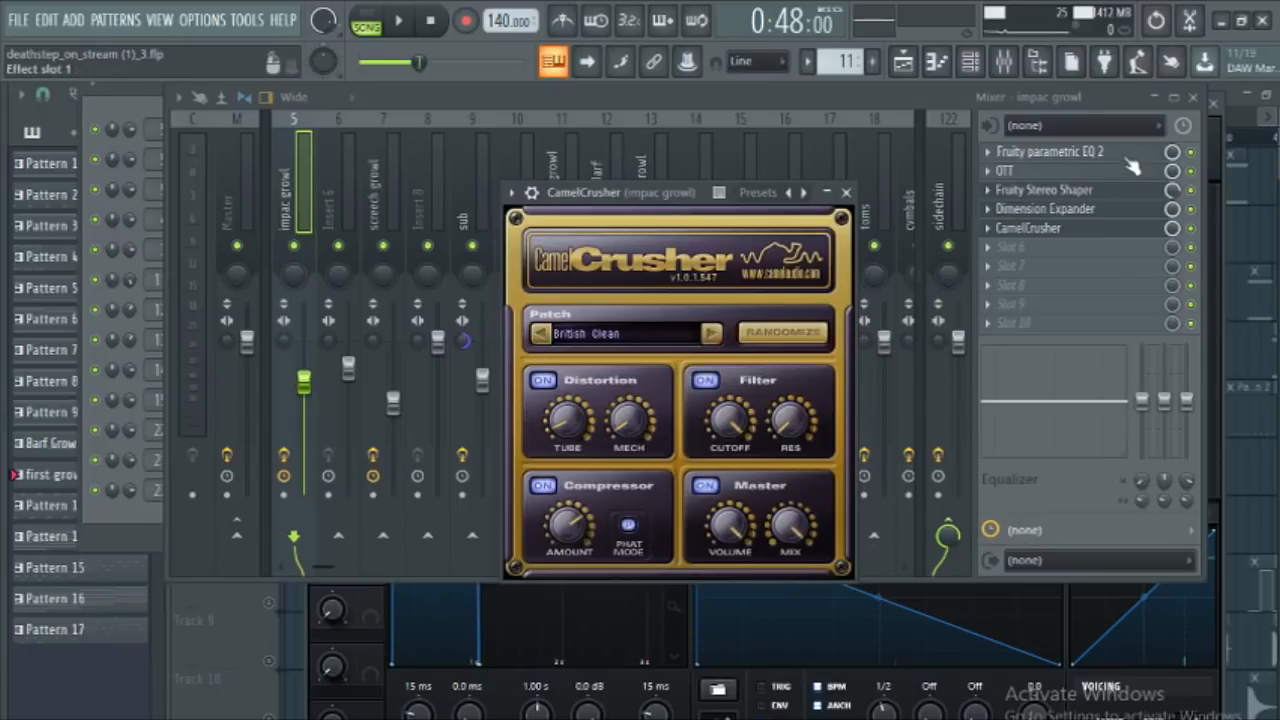
- Review Pattern 13's flow init growl piano roll and the subbb channel's 3x Osc settings during playback
click(913, 74)
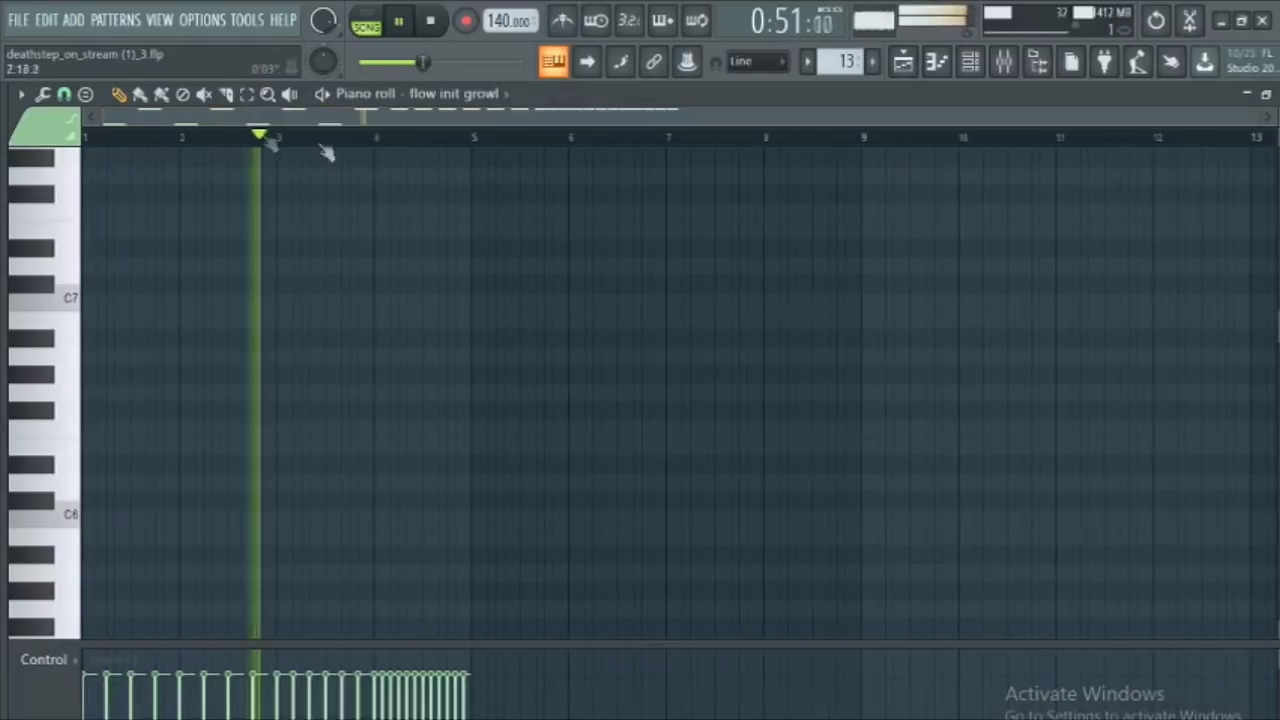
drag(1274, 320, 1256, 450)
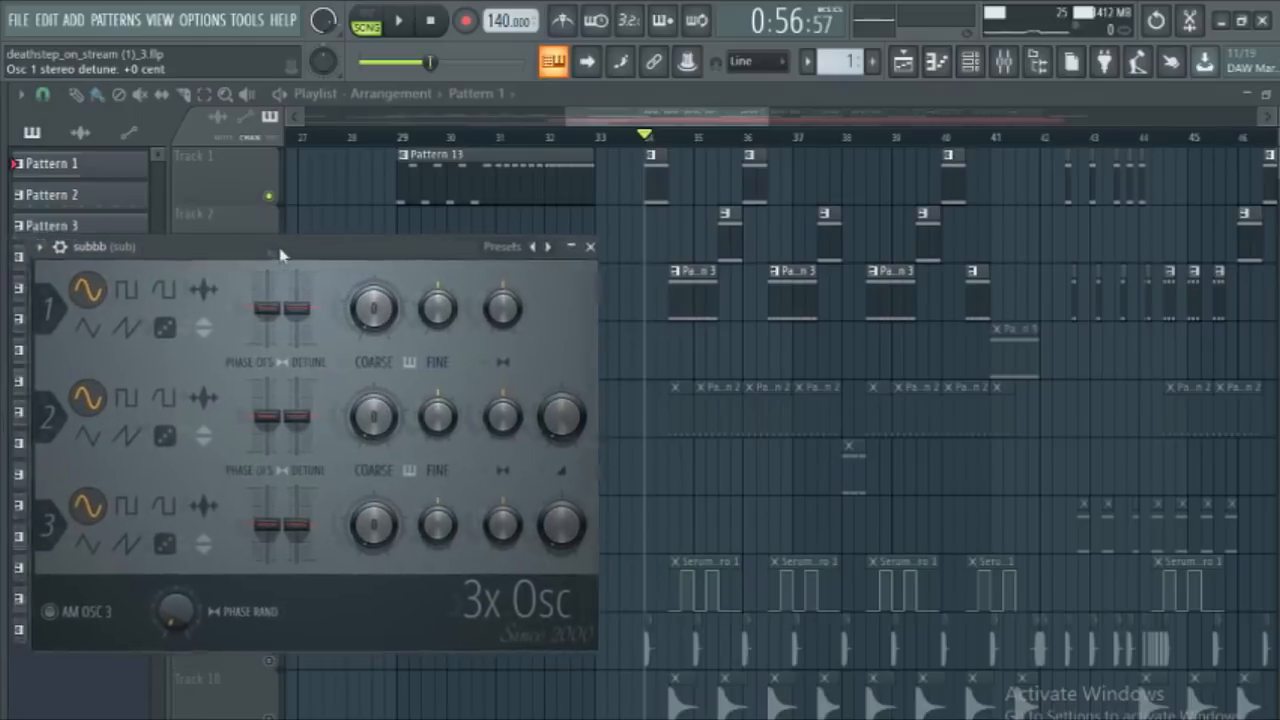
drag(416, 252, 430, 262)
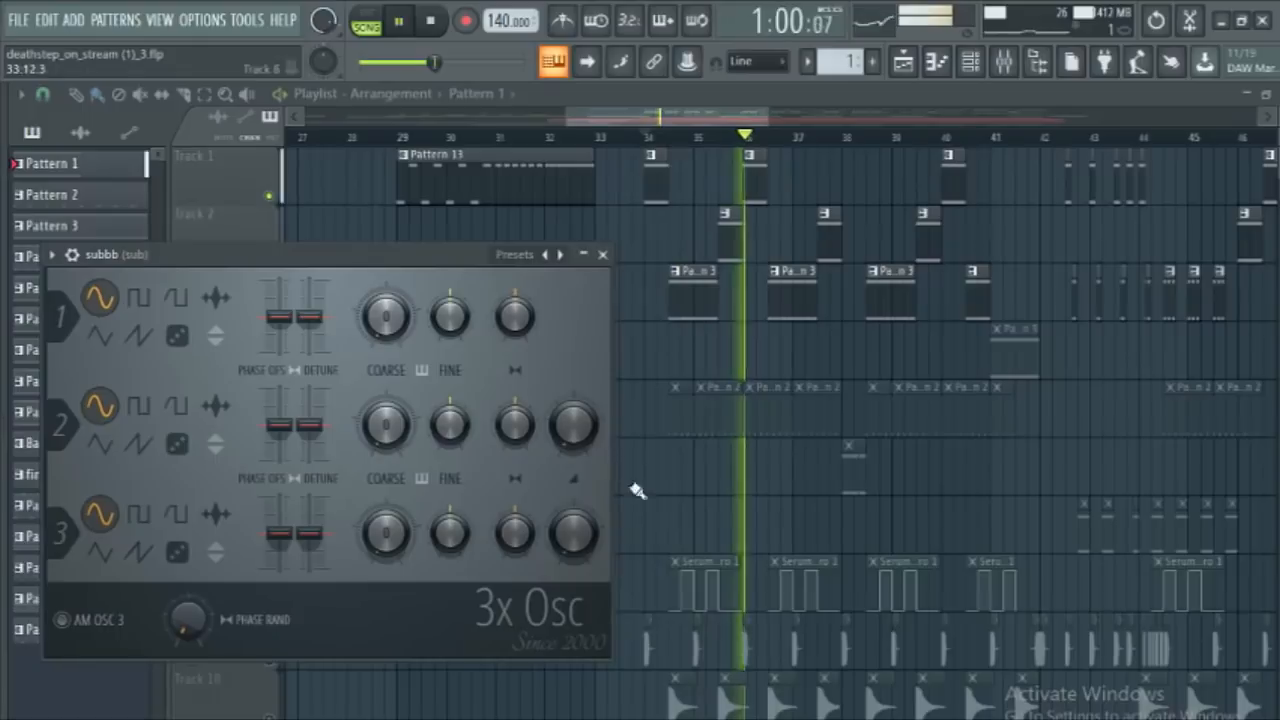
mouse_move(390, 263)
mouse_down()
mouse_move(360, 258)
mouse_move(399, 295)
mouse_move(412, 250)
mouse_up()
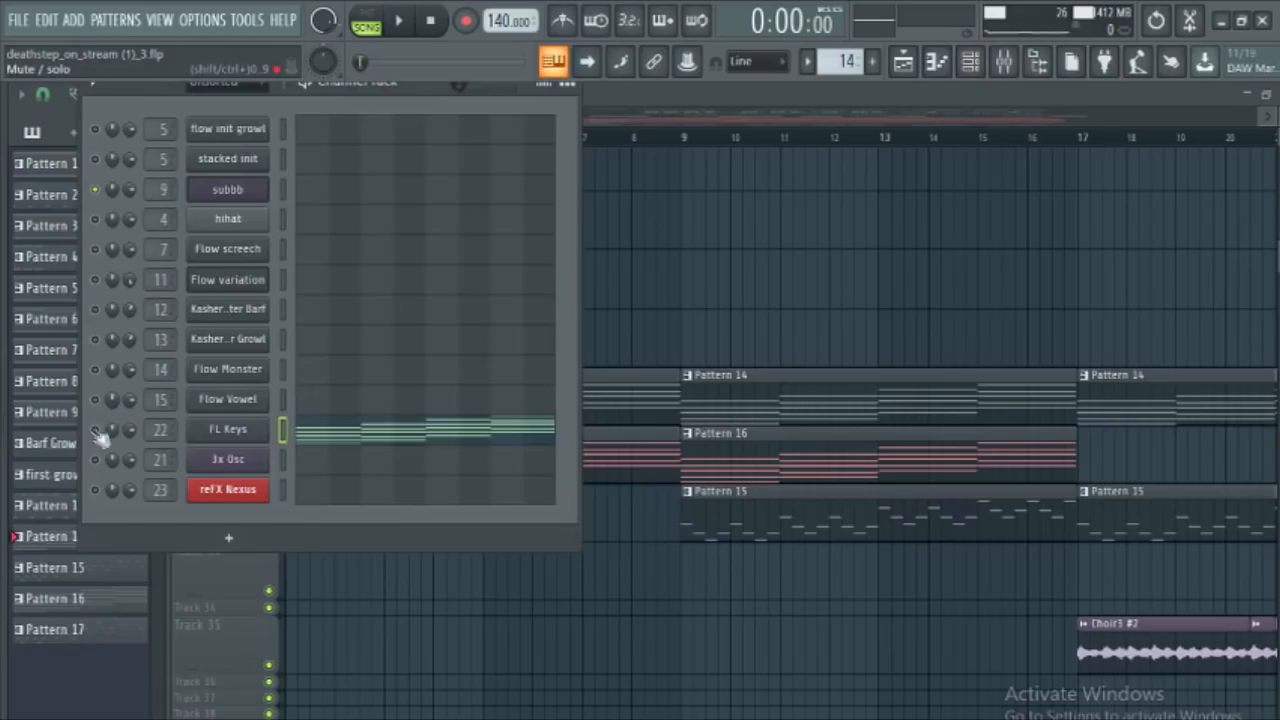
- Unmute all the muted instrument channels in the channel rack
right_click(100, 434)
key(Escape)
right_click(101, 435)
click(117, 443)
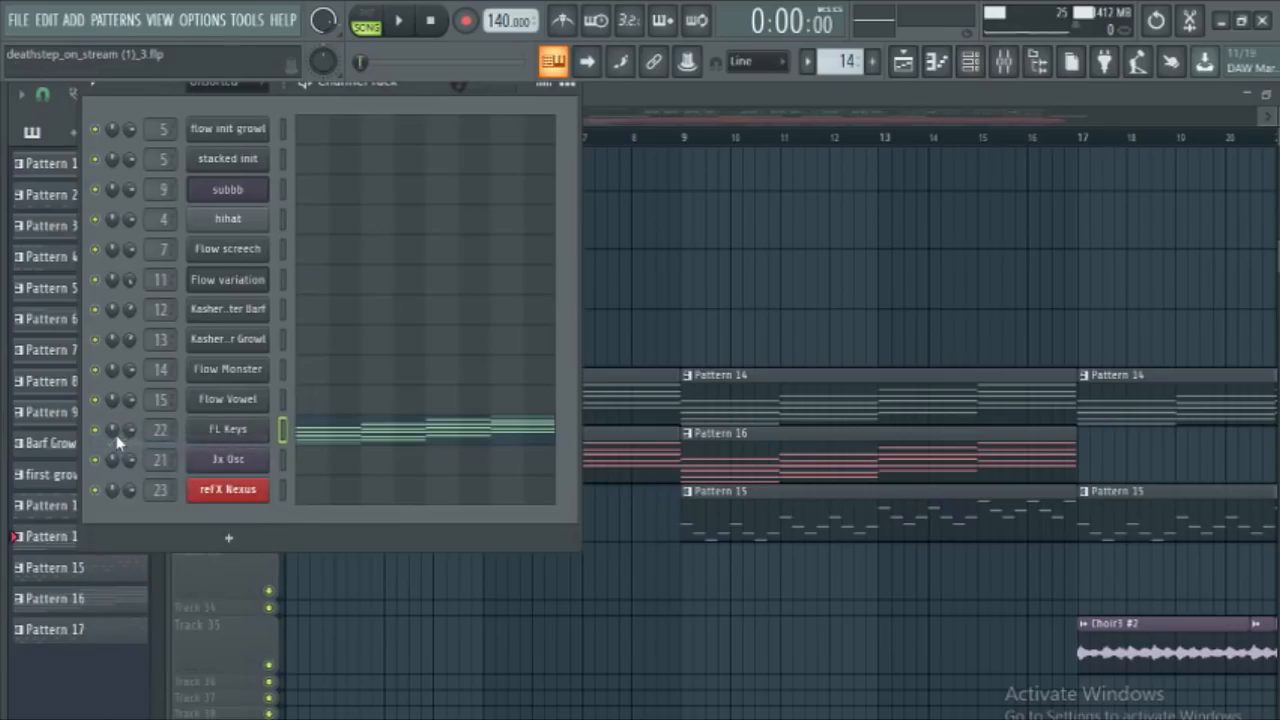
- Play Pattern 14 and follow the FL Keys chord notes in the piano roll
click(797, 115)
drag(360, 118, 312, 121)
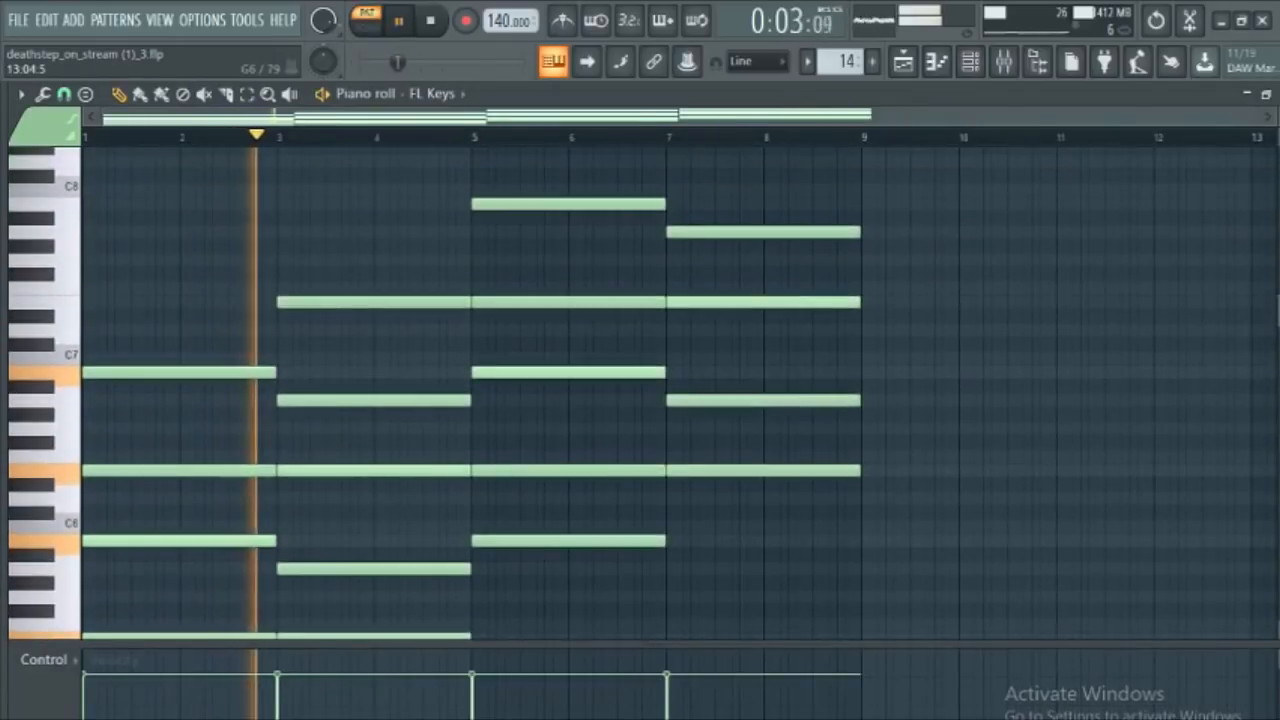
scroll(470, 390, up, 3)
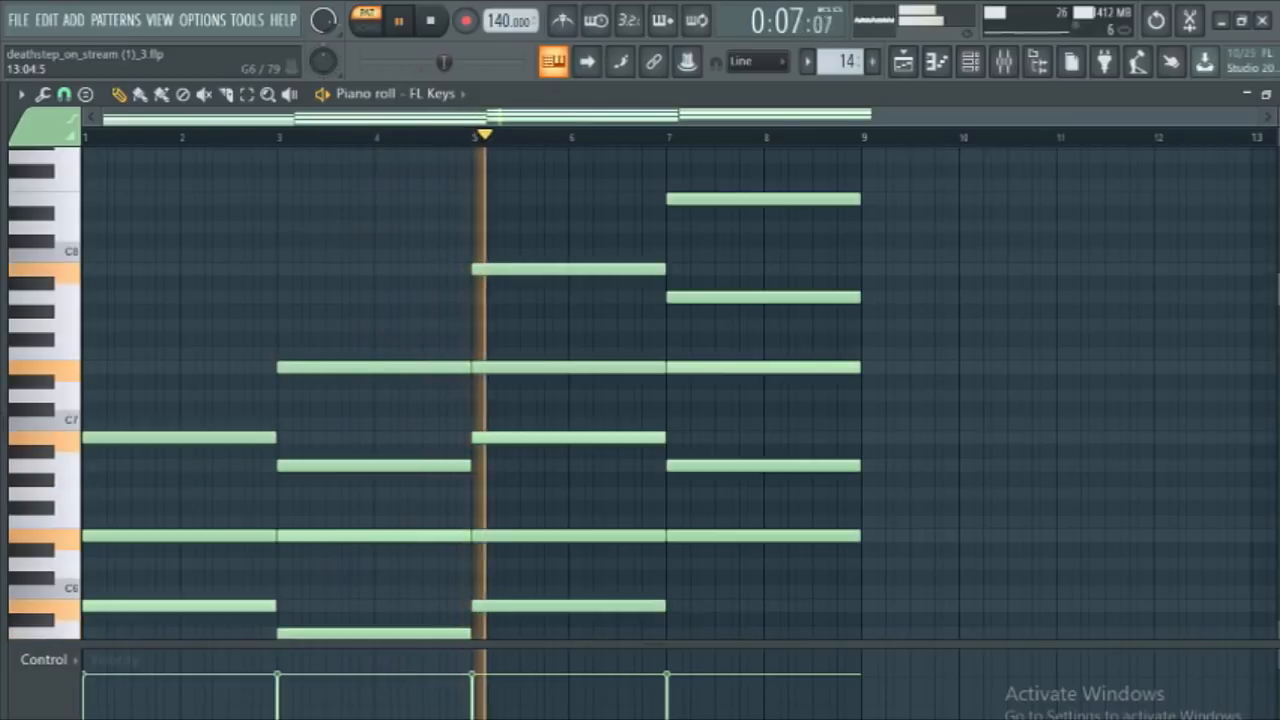
scroll(470, 390, up, 1)
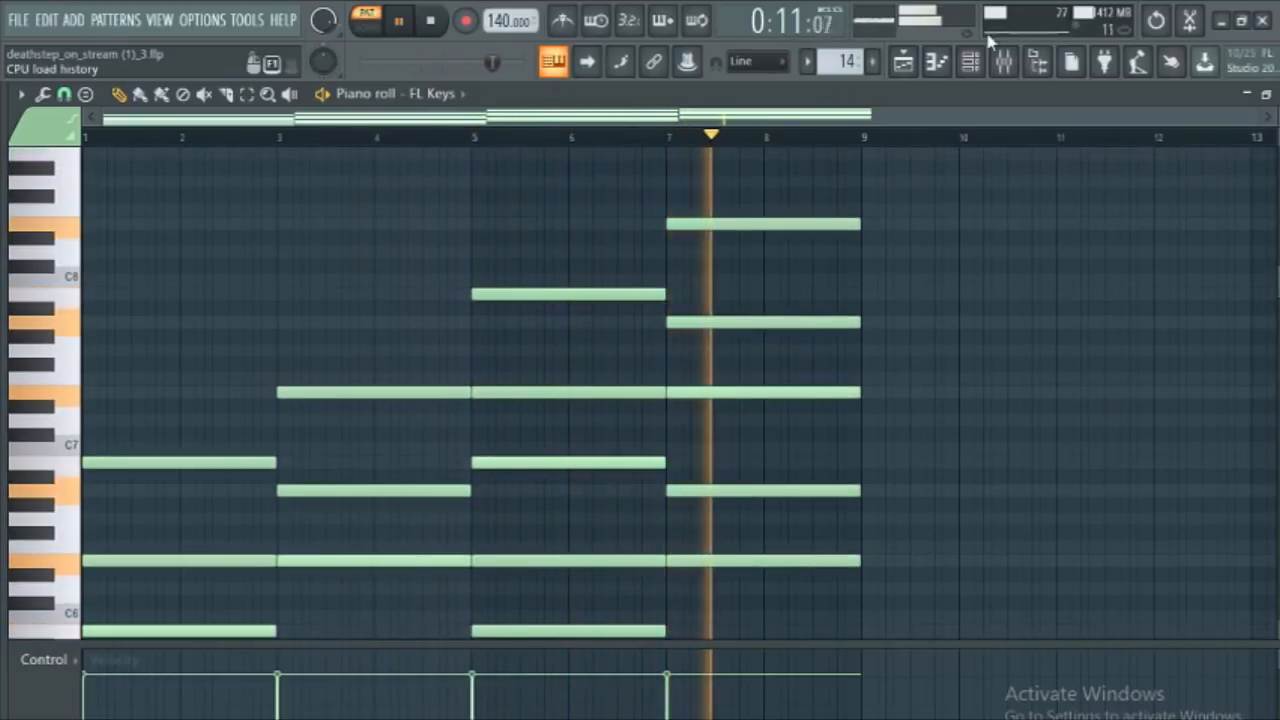
- Open the FL Keys channel's instrument to view its preset and settings
click(970, 61)
click(230, 432)
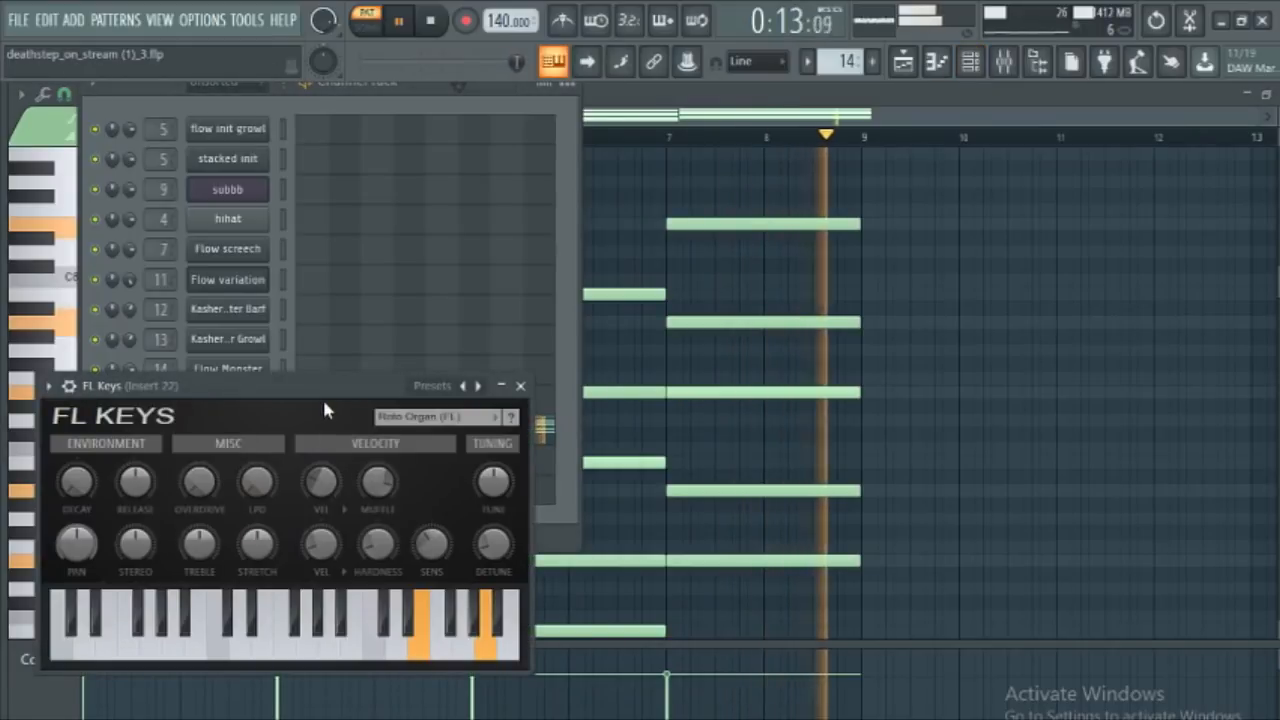
drag(322, 396, 371, 387)
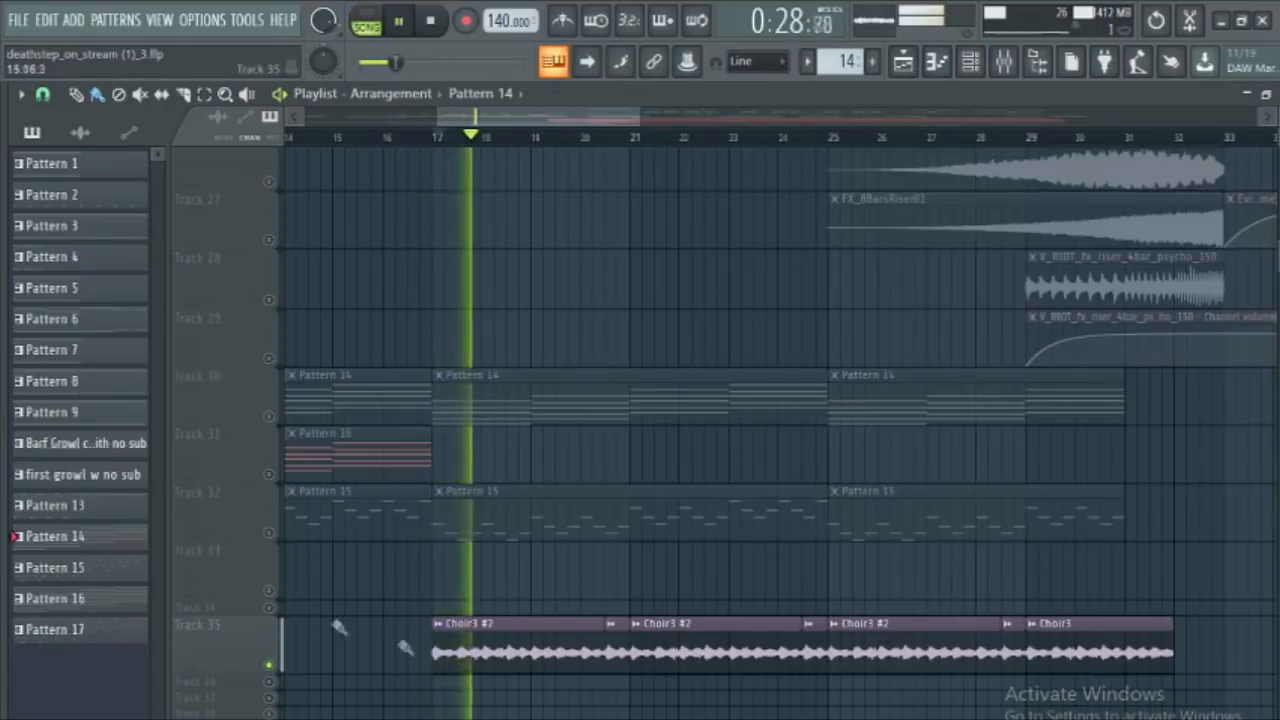
- View the Choir3 #2 clip's sample settings on track 35 and close them
double_click(508, 649)
drag(448, 358, 630, 222)
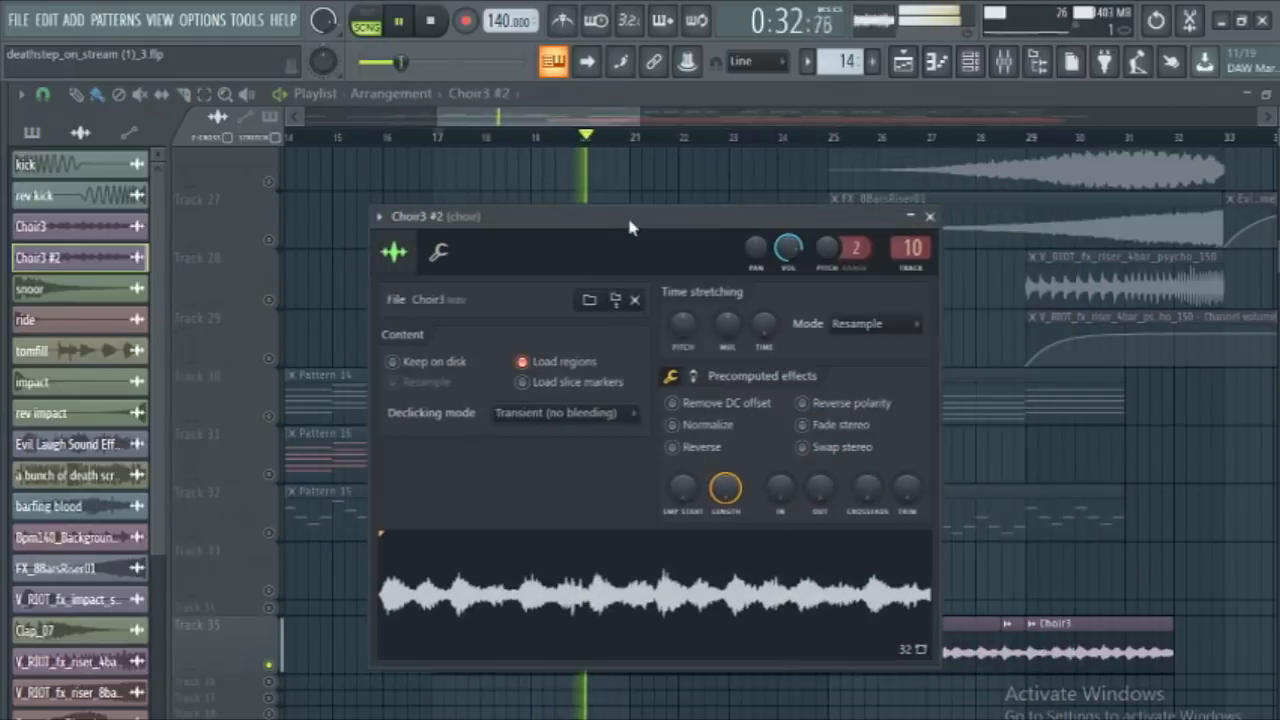
click(930, 216)
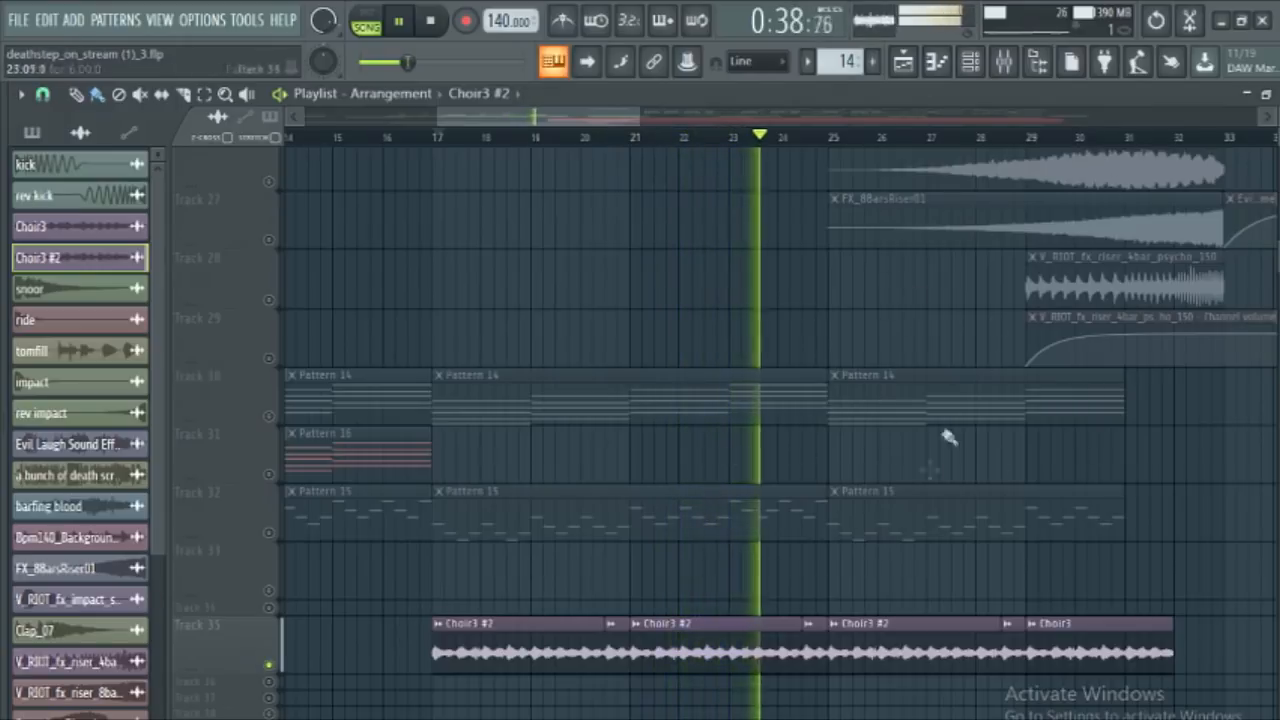
- Open Pattern 15 in the piano roll and deselect the reFX Nexus chord notes
key(ctrl+s)
double_click(299, 533)
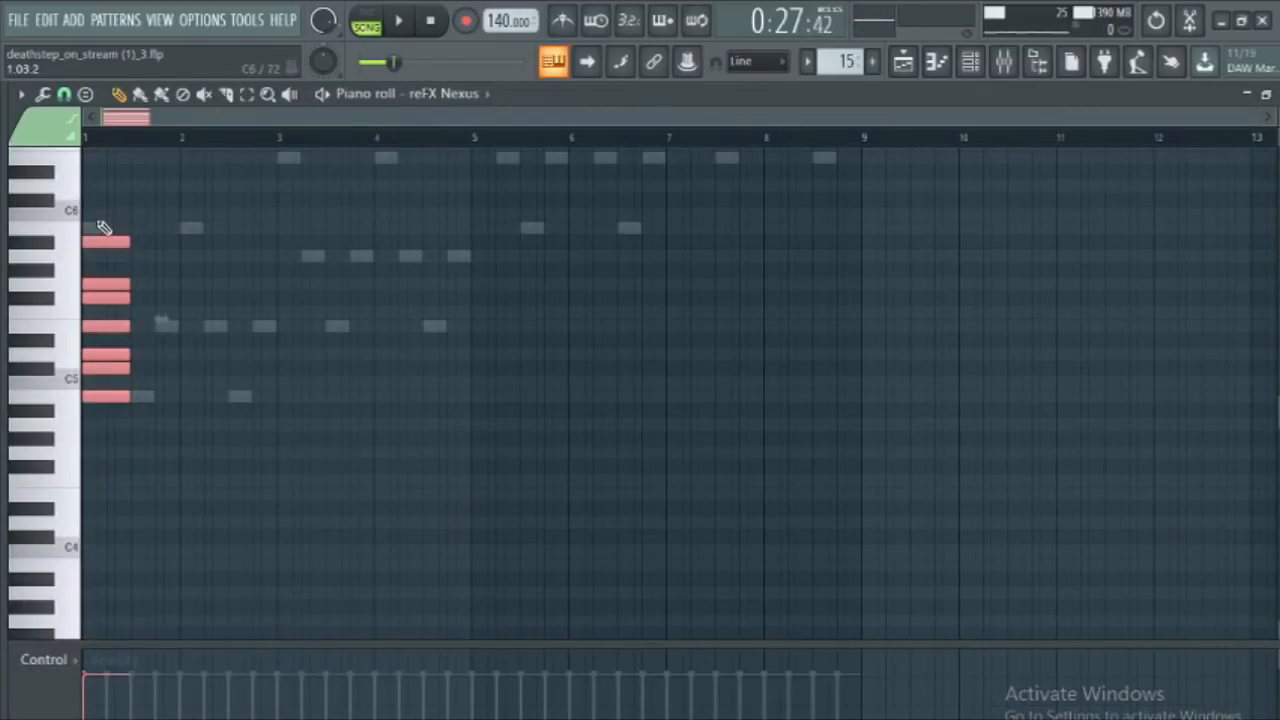
click(85, 228)
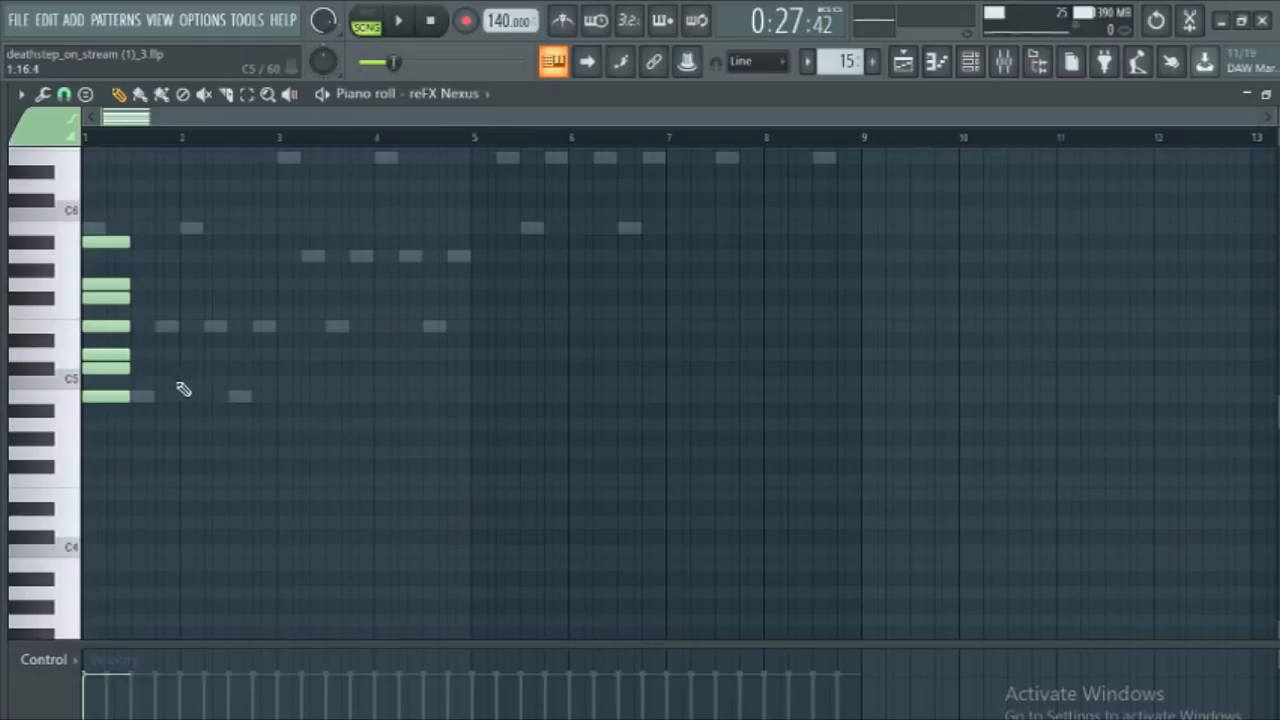
click(243, 370)
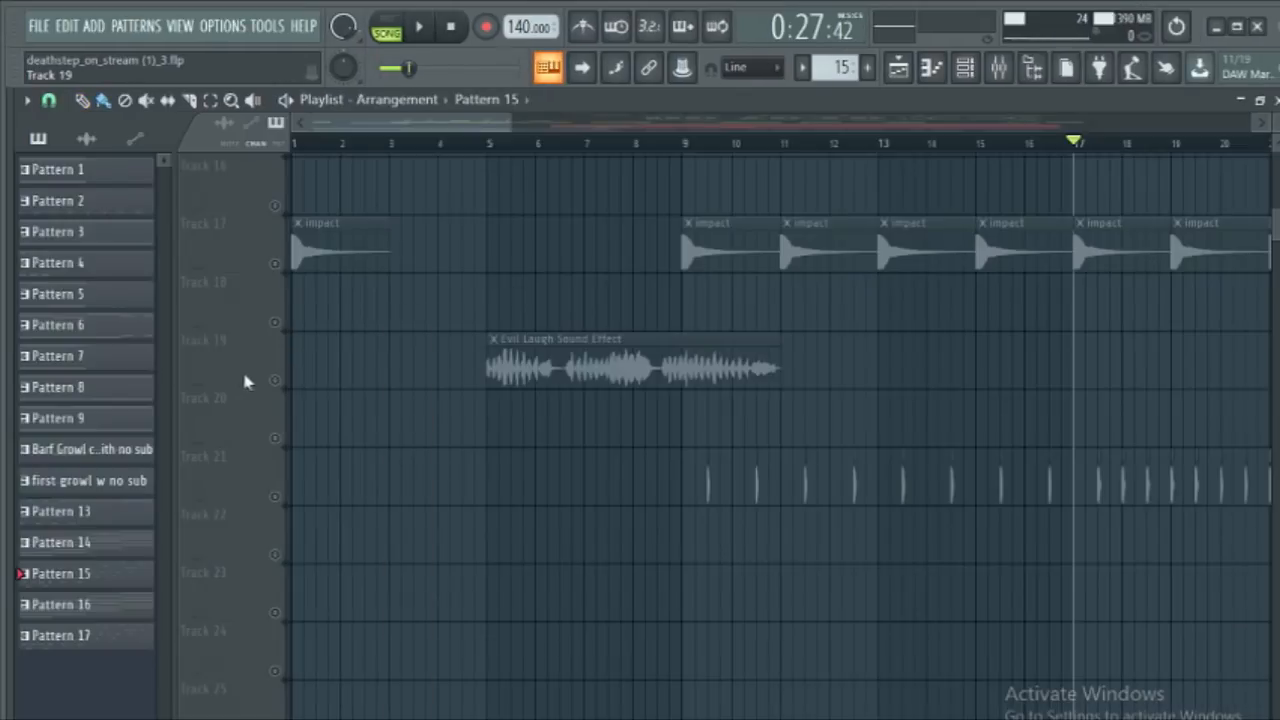
- Solo track 19 with the song position at bar 5 and review the Evil Laugh Sound Effect clip's sample settings
right_click(275, 380)
click(490, 150)
double_click(565, 365)
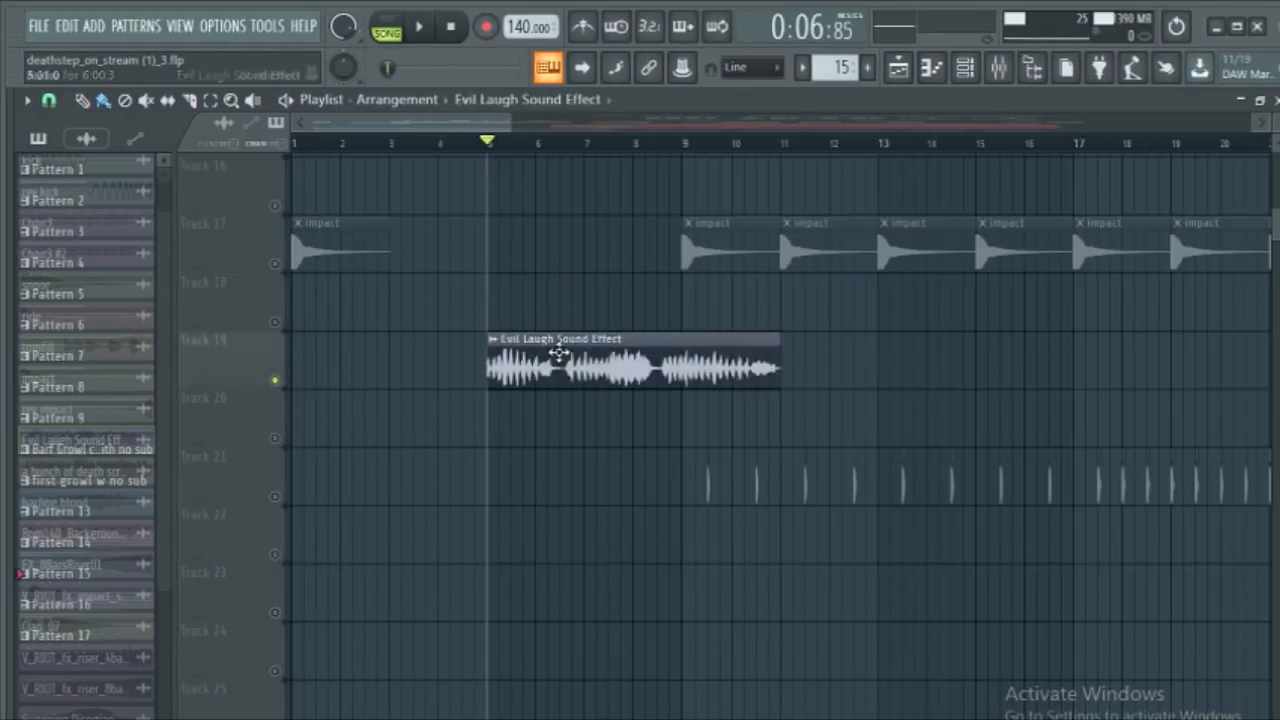
click(872, 580)
drag(833, 190, 687, 194)
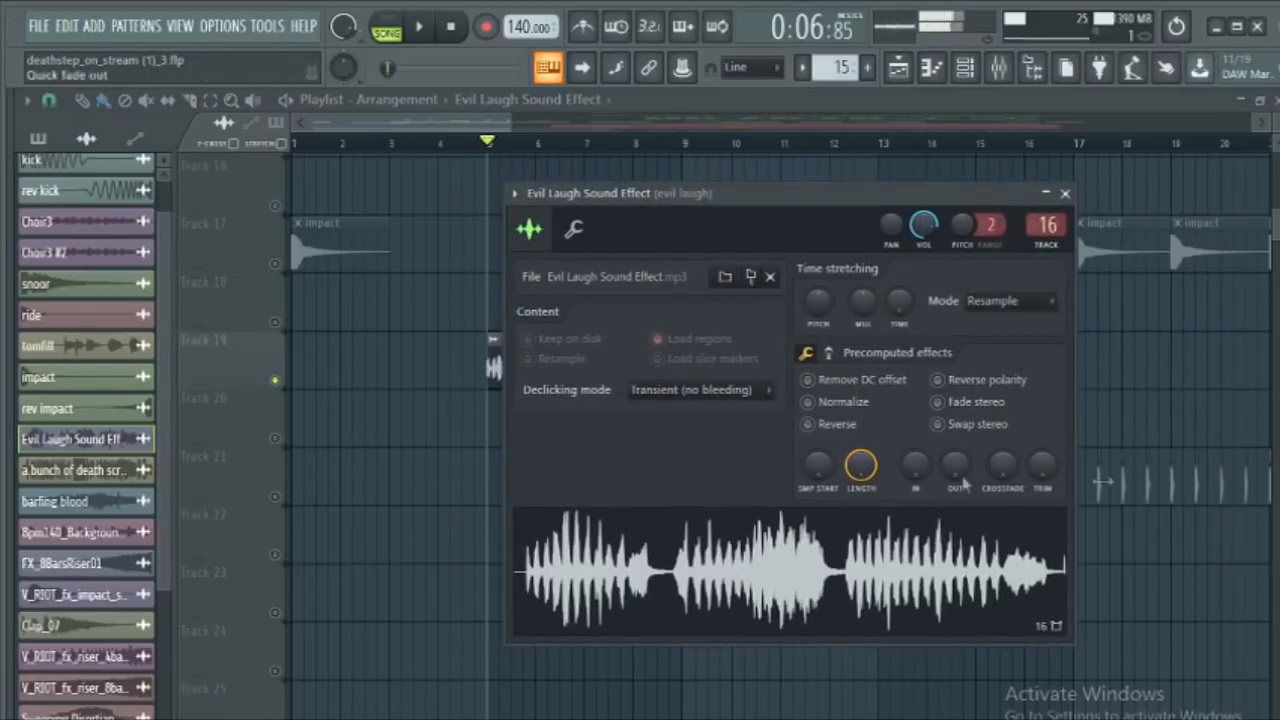
click(1065, 194)
click(454, 30)
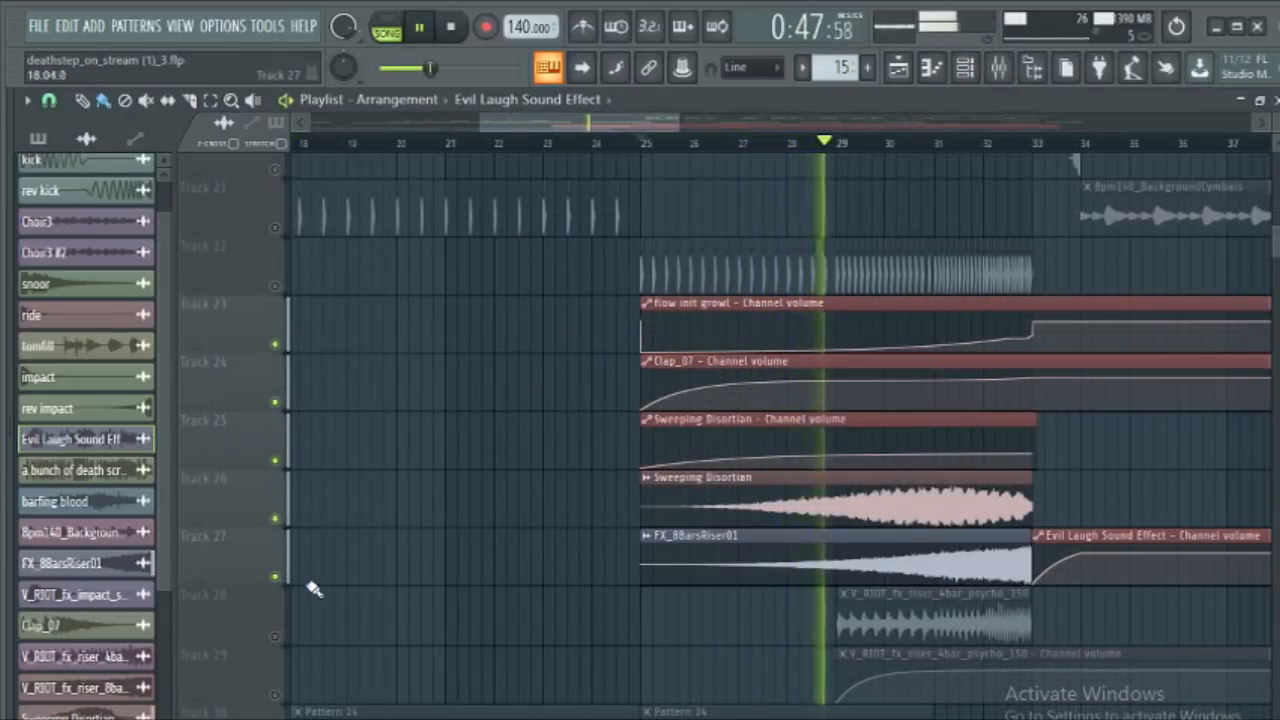
- Unmute track 28 to hear the psycho riser, and play the short vocal effects on track 19 from about bar 60
click(275, 636)
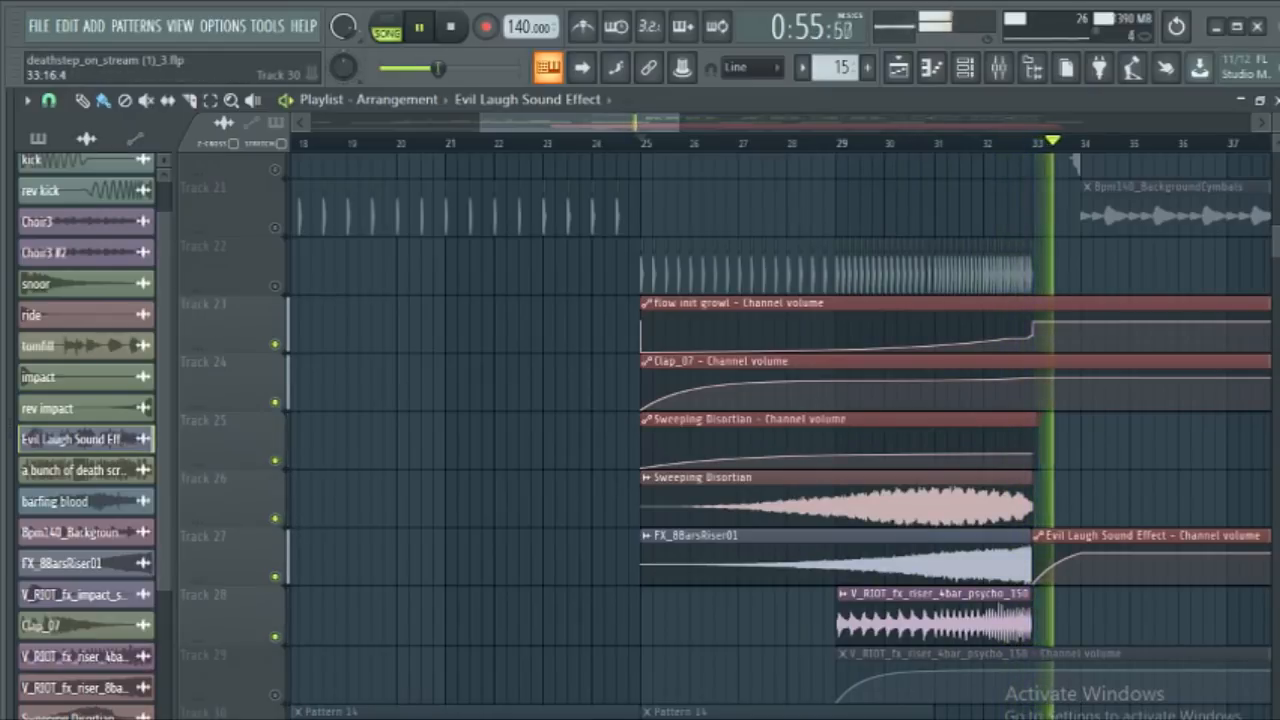
key(space)
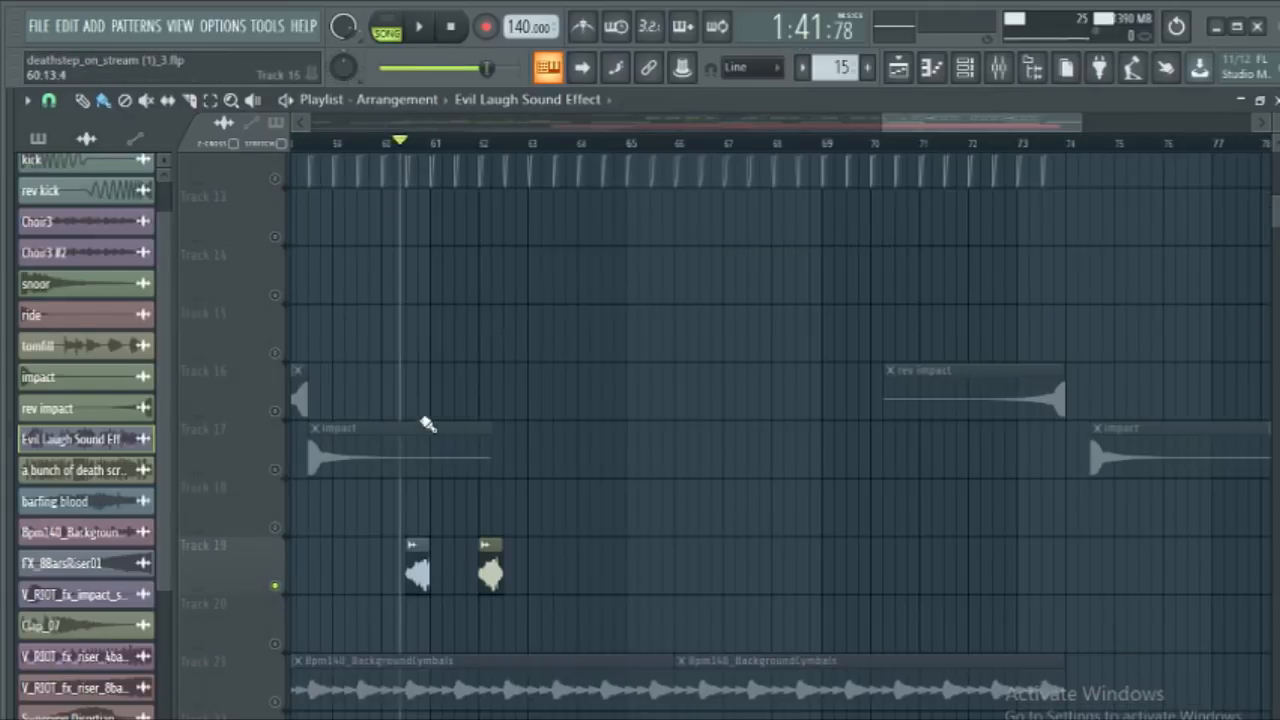
key(space)
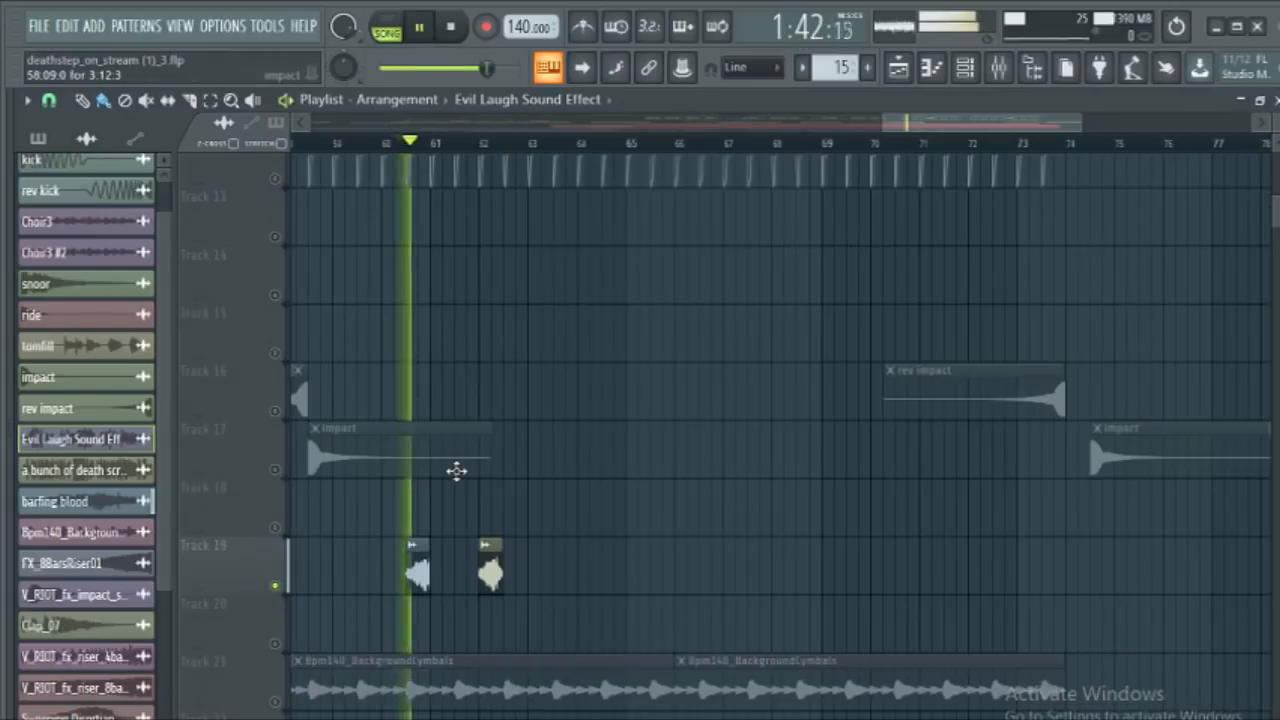